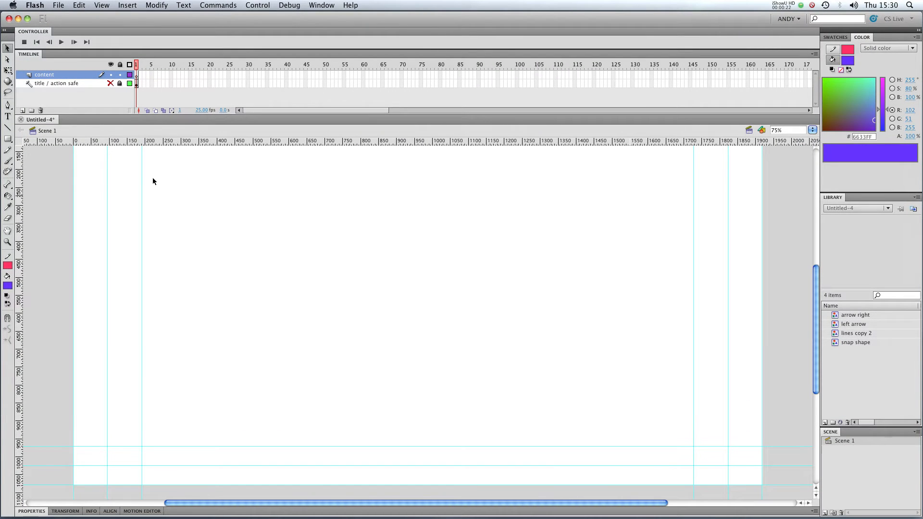
Sketch a long horizontal pink stroke across the stage with the Pencil tool and display its anchor points
click(7, 151)
drag(134, 260, 639, 257)
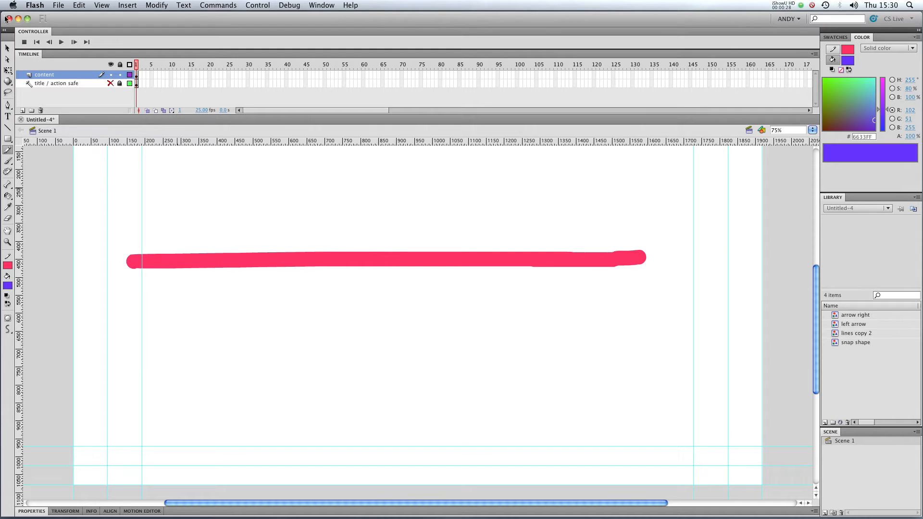
click(8, 59)
click(216, 266)
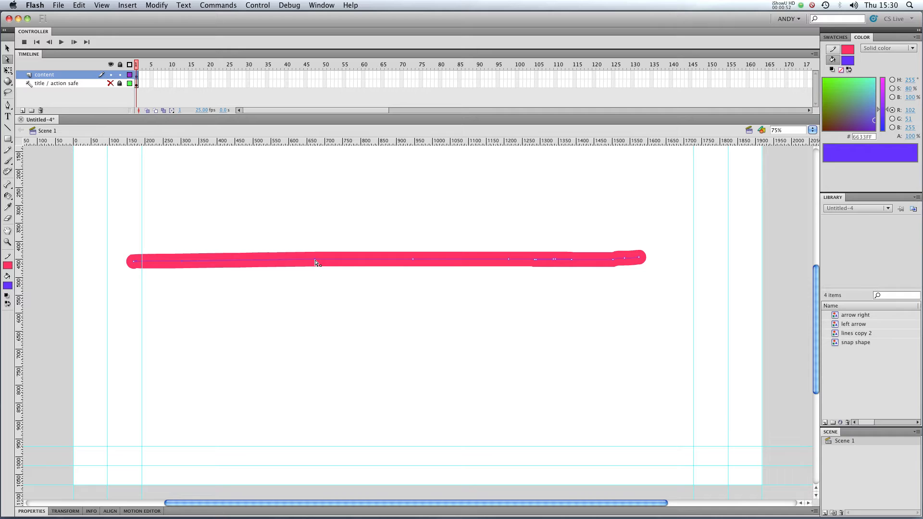
Move anchor points of the pencil stroke up and down to bend it into a peak, a sharp valley and a rounded hump
drag(316, 262, 304, 181)
mouse_move(412, 262)
mouse_down()
mouse_move(373, 305)
mouse_move(459, 328)
mouse_move(336, 391)
mouse_up()
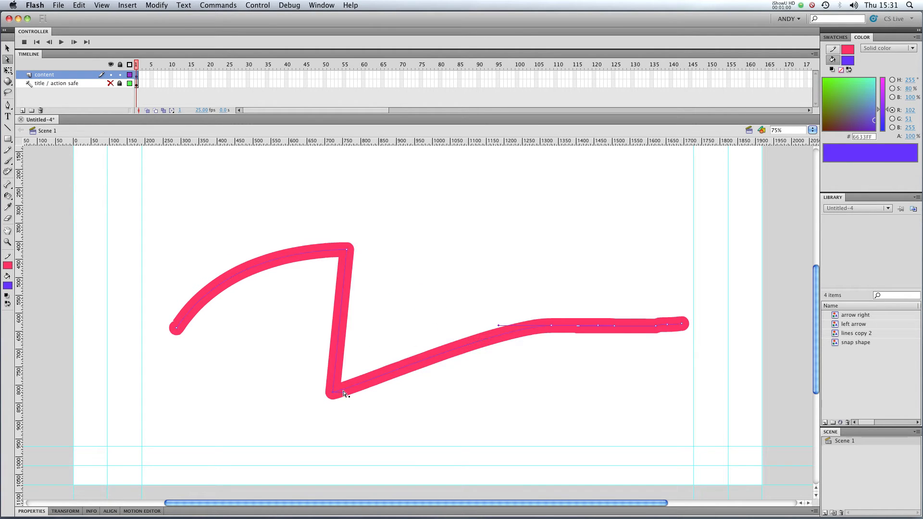
mouse_move(552, 328)
mouse_down()
mouse_move(531, 309)
mouse_move(512, 255)
mouse_up()
drag(597, 329, 618, 278)
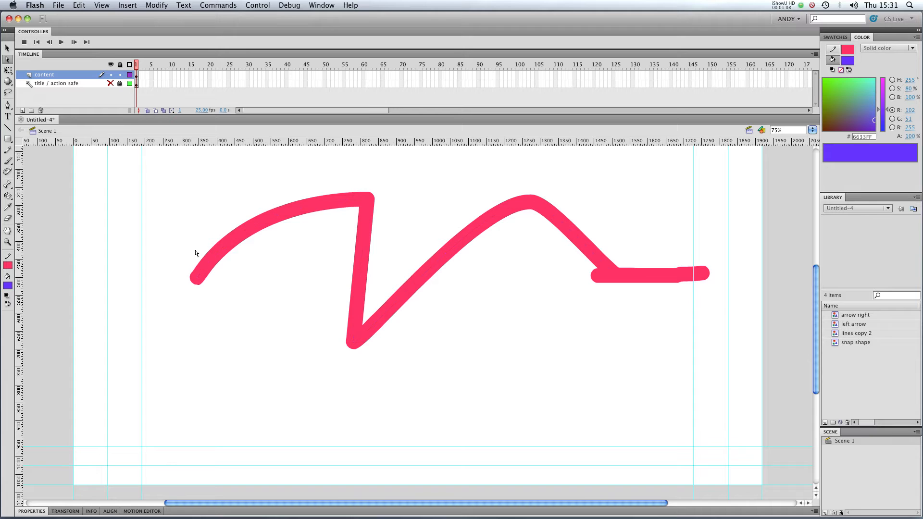
Select the whole pink stroke, apply Smooth to it repeatedly and deselect it
click(7, 48)
mouse_move(146, 163)
mouse_down()
mouse_move(342, 295)
mouse_move(725, 405)
mouse_up()
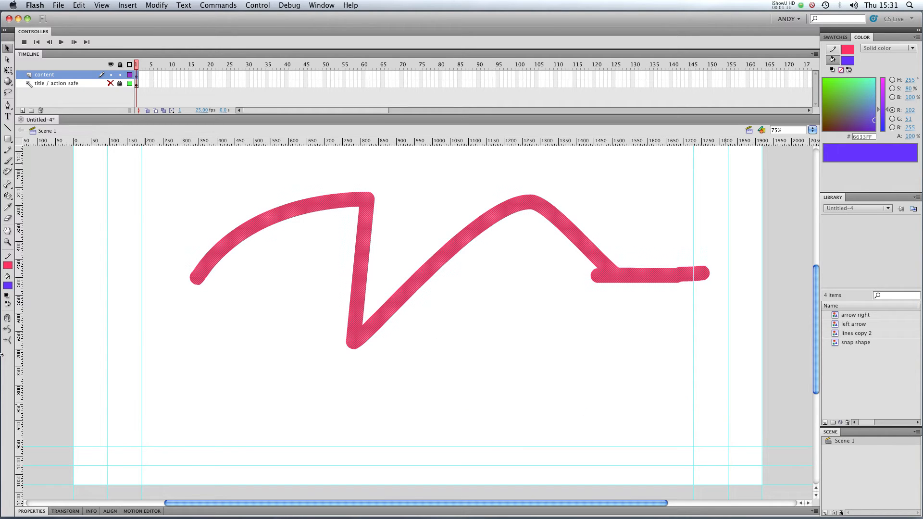
click(8, 329)
click(10, 330)
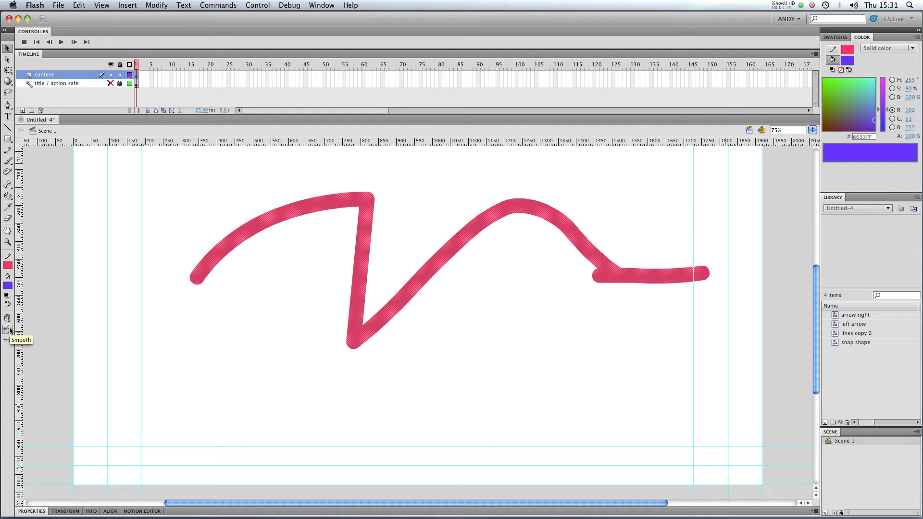
click(10, 330)
click(10, 330)
click(10, 330)
click(755, 330)
Delete the surplus anchor points from the overlapping stub, the short end segment and the right-hand hump of the stroke
click(7, 60)
click(641, 282)
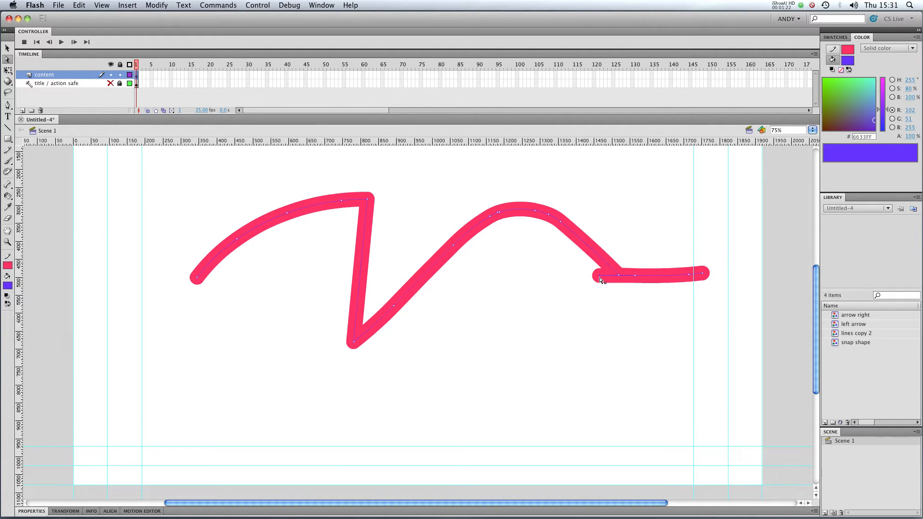
key(Delete)
key(Delete)
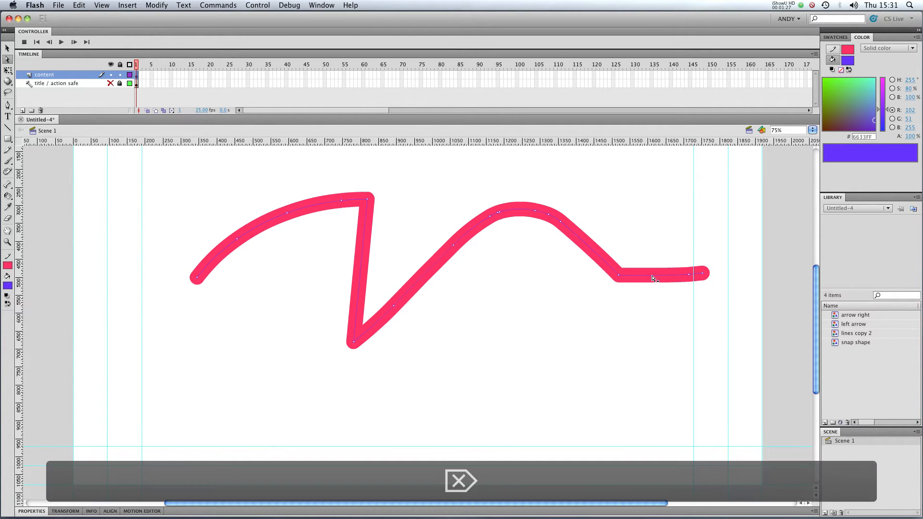
click(689, 275)
key(Delete)
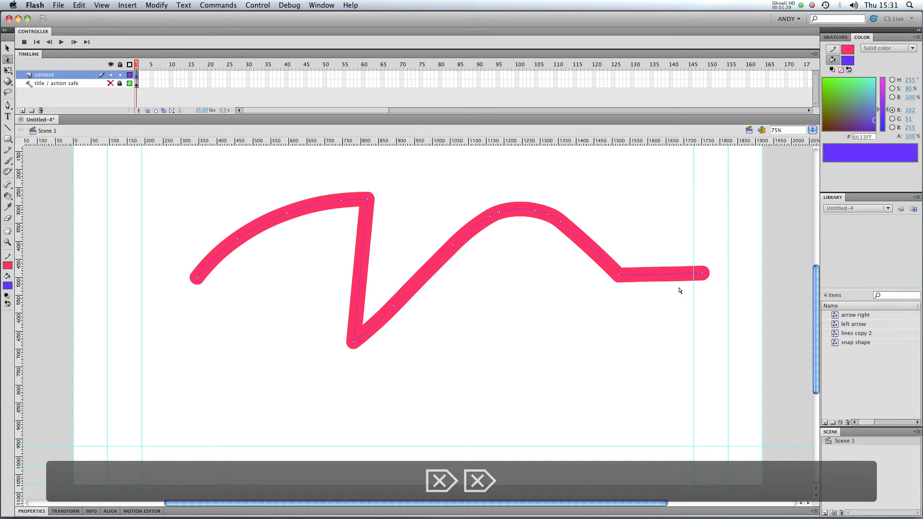
click(549, 217)
key(Delete)
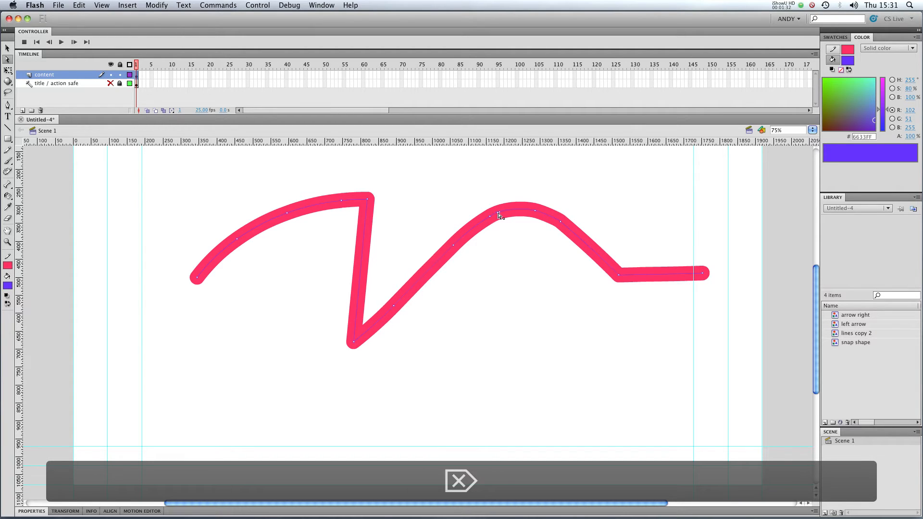
key(Delete)
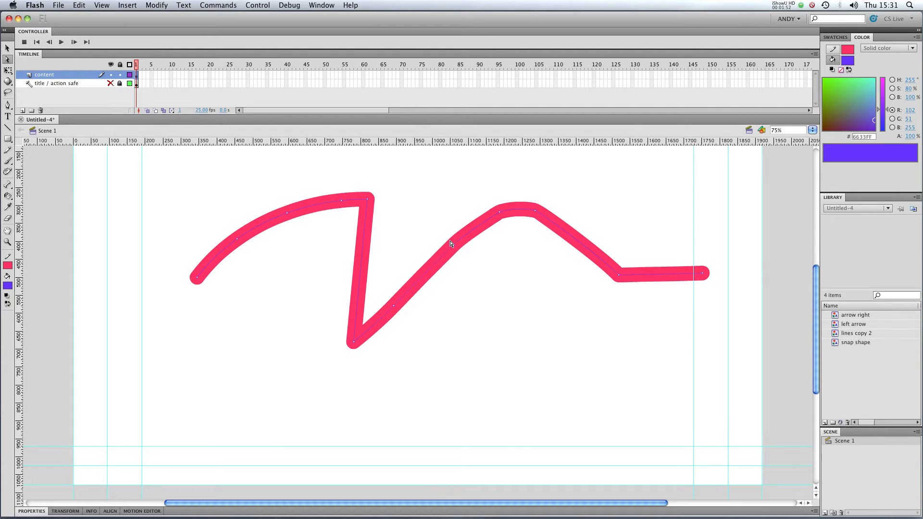
Move the anchor point on the hump's rising slope down and the one at its crest up and to the left
drag(454, 247, 525, 327)
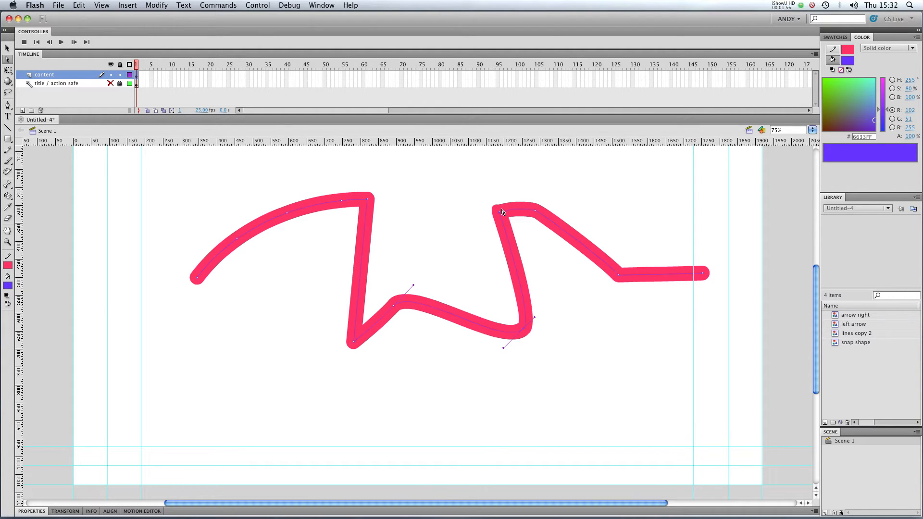
drag(500, 212, 427, 177)
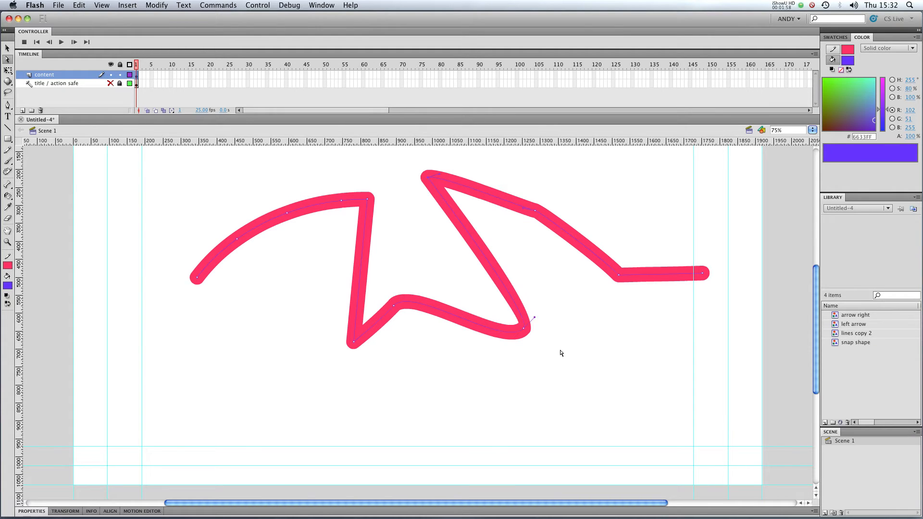
Adjust the Bezier handles of the lower-right anchor point to reshape the adjoining curves, leaving the handles vertical
click(528, 328)
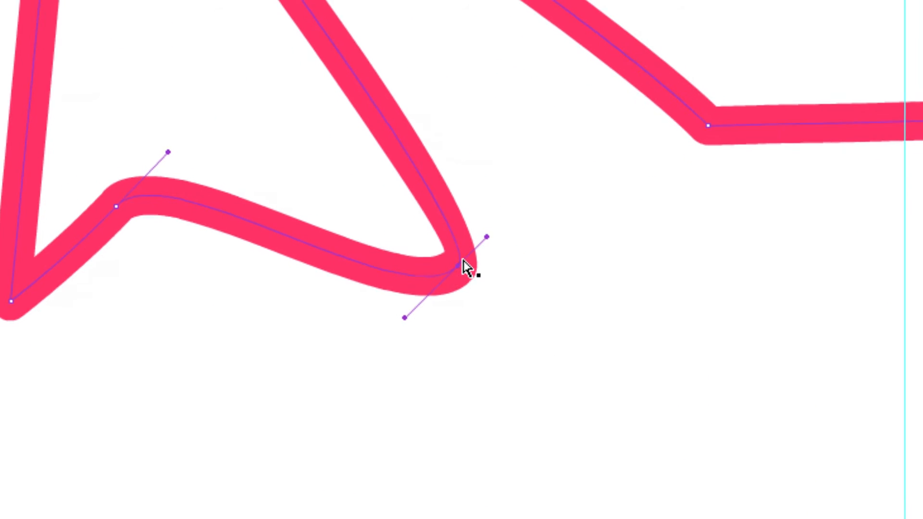
mouse_move(462, 260)
mouse_down()
mouse_move(535, 240)
mouse_move(536, 184)
mouse_move(463, 261)
mouse_up()
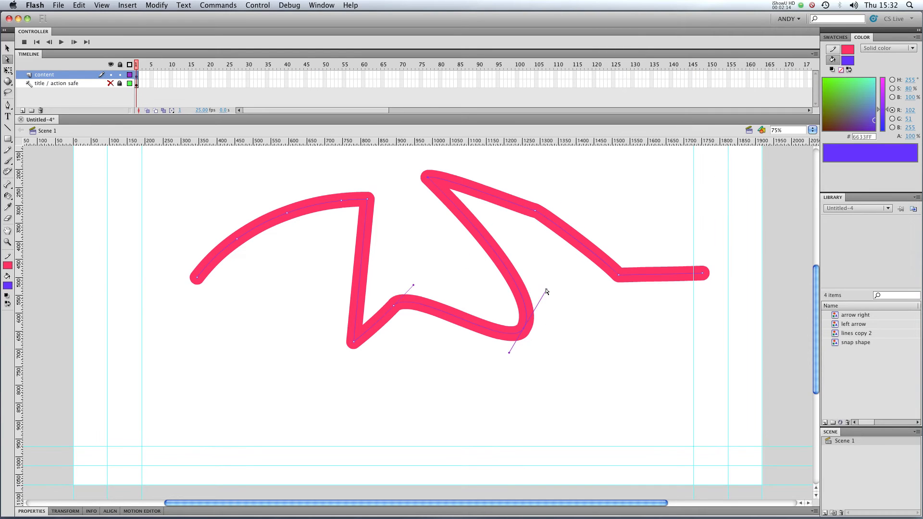
mouse_move(547, 289)
mouse_down()
mouse_move(560, 243)
mouse_move(580, 319)
mouse_move(587, 292)
mouse_move(569, 272)
mouse_up()
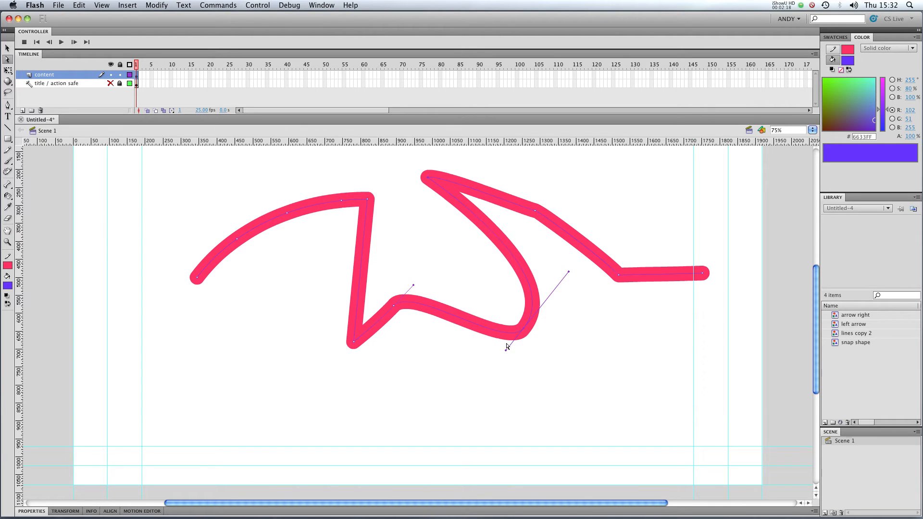
mouse_move(505, 353)
mouse_down()
mouse_move(481, 354)
mouse_move(402, 428)
mouse_up()
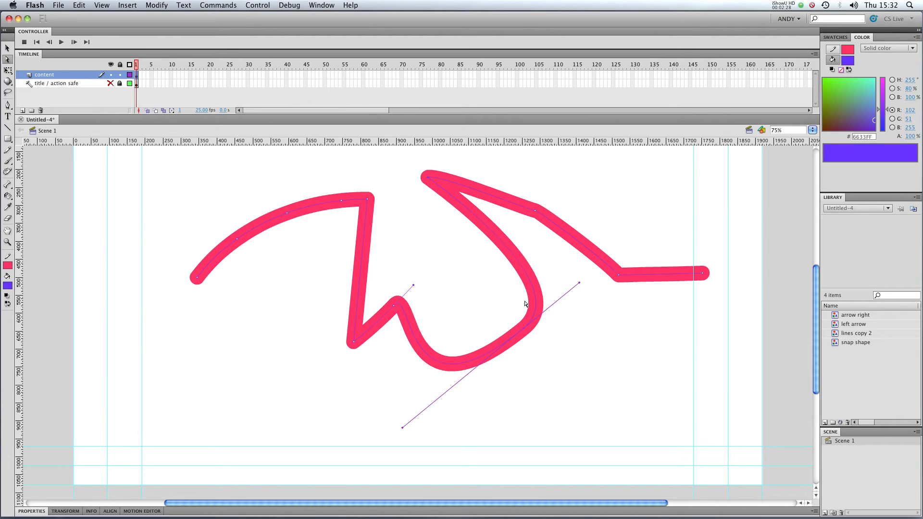
mouse_move(403, 428)
mouse_down()
mouse_move(472, 387)
mouse_move(493, 359)
mouse_up()
drag(573, 278, 541, 308)
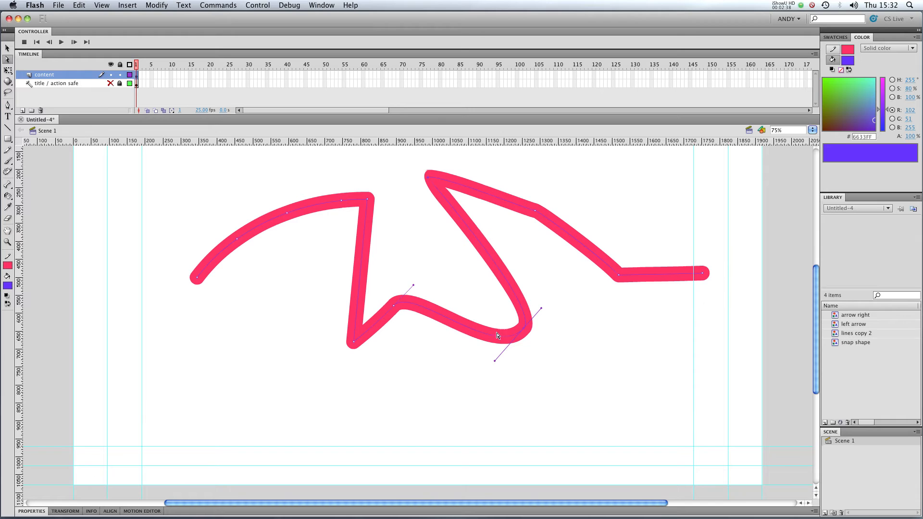
drag(495, 361, 508, 344)
drag(544, 311, 599, 231)
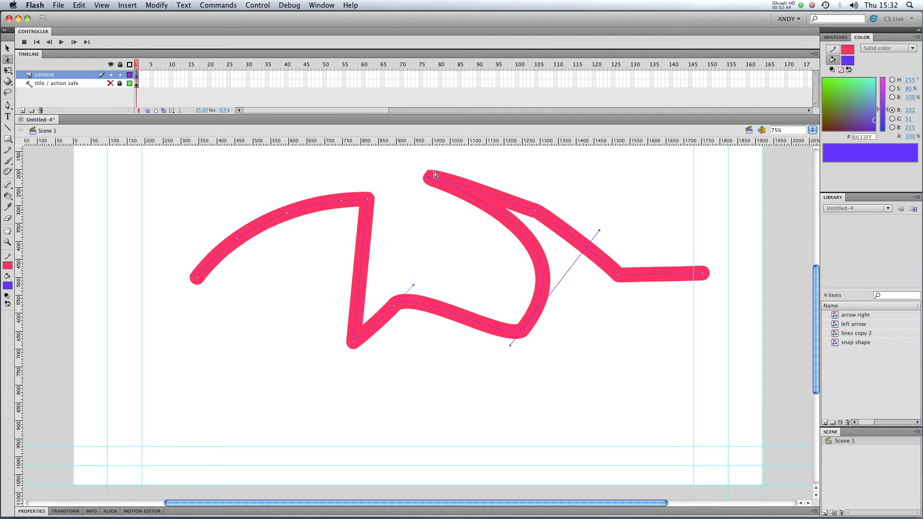
drag(599, 233, 524, 270)
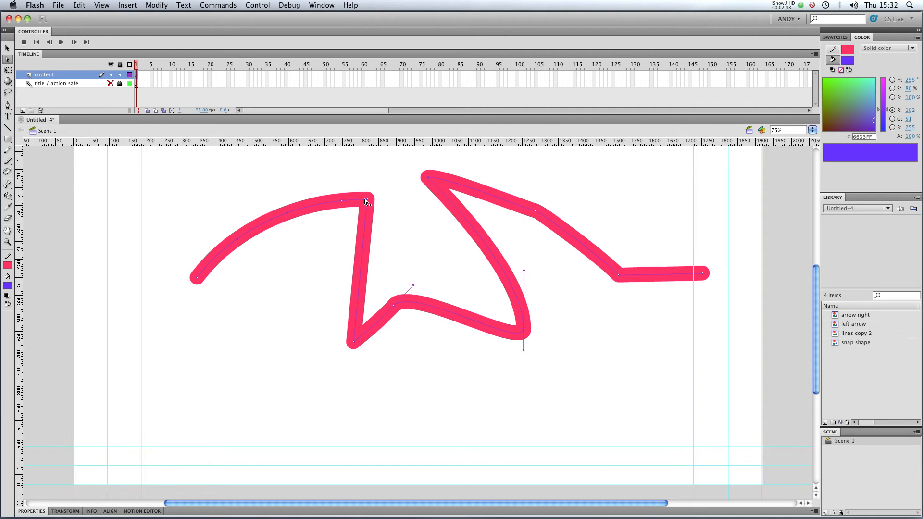
Raise two anchor points on the left arc and adjust their curvature to form rounded bumps
click(342, 204)
drag(342, 205, 245, 168)
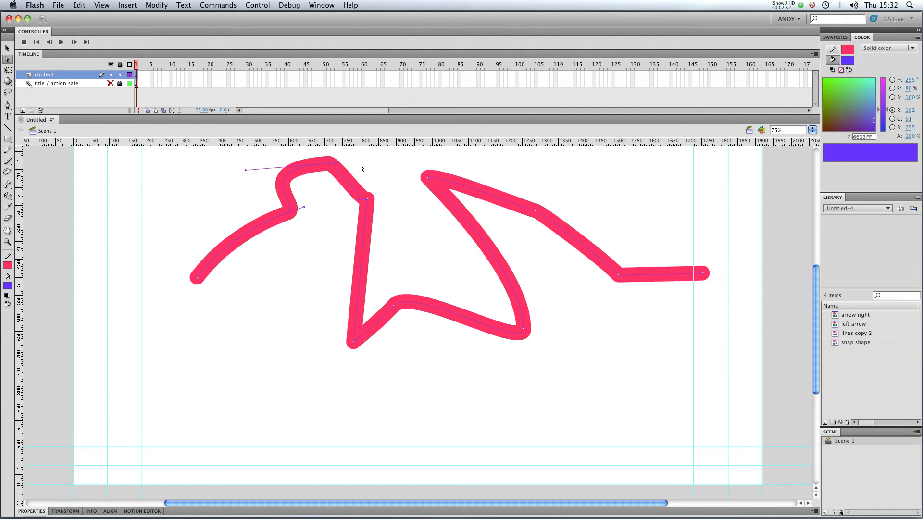
drag(336, 163, 400, 161)
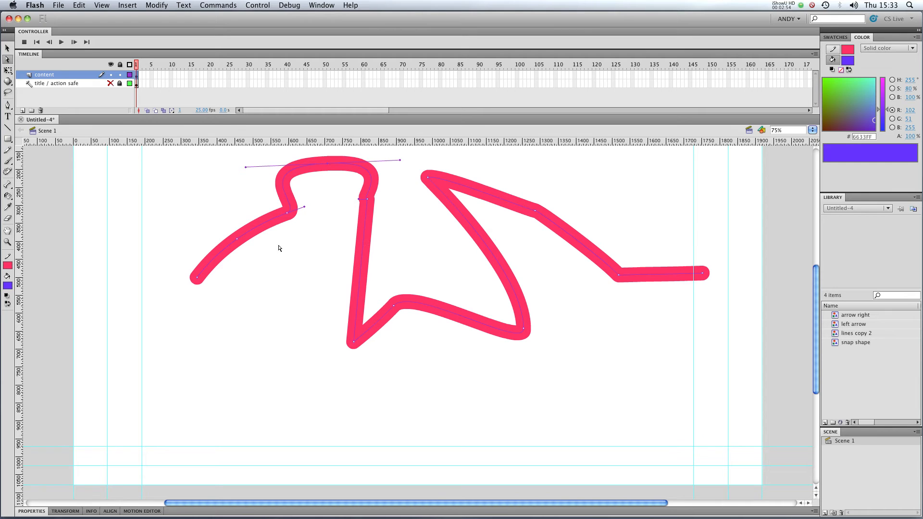
click(239, 242)
drag(239, 242, 227, 180)
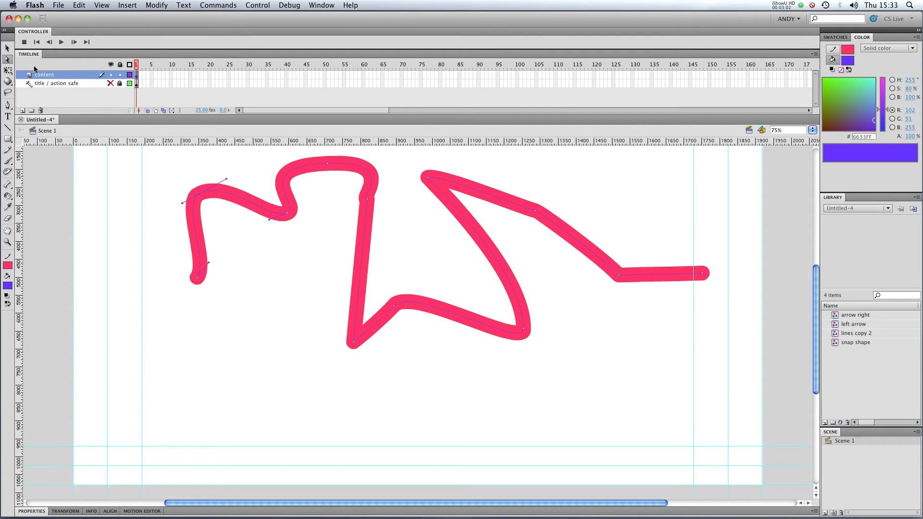
Select everything on the stage and delete the pencil stroke
click(8, 49)
key(super+a)
key(Delete)
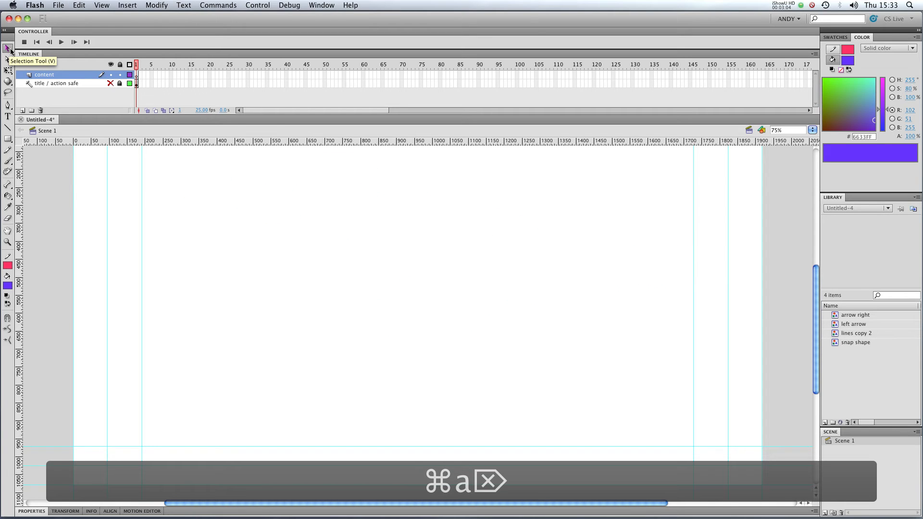
Try a straight horizontal stroke with the Brush tool in the middle of the stage and undo it
click(7, 161)
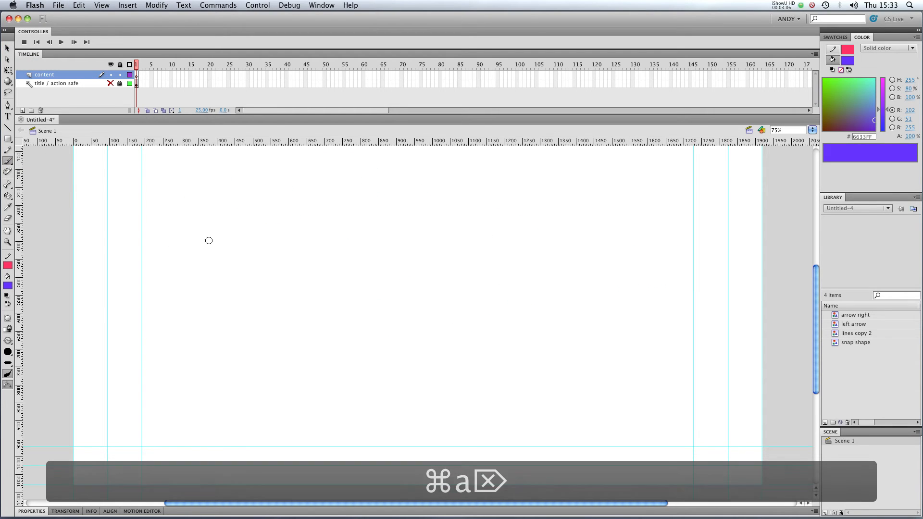
drag(252, 284, 547, 281)
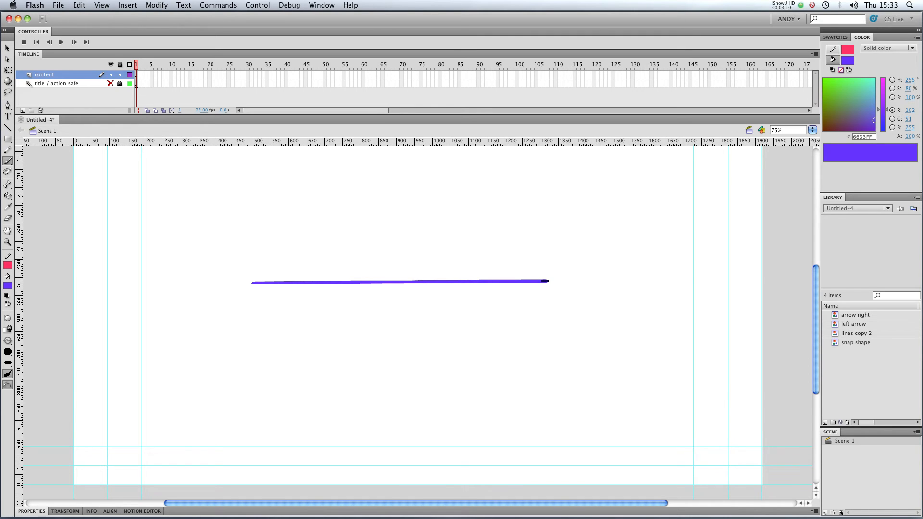
key(super+z)
Choose a round brush shape and a brush size, and paint a purple stroke curving upward to the right
click(8, 363)
click(16, 367)
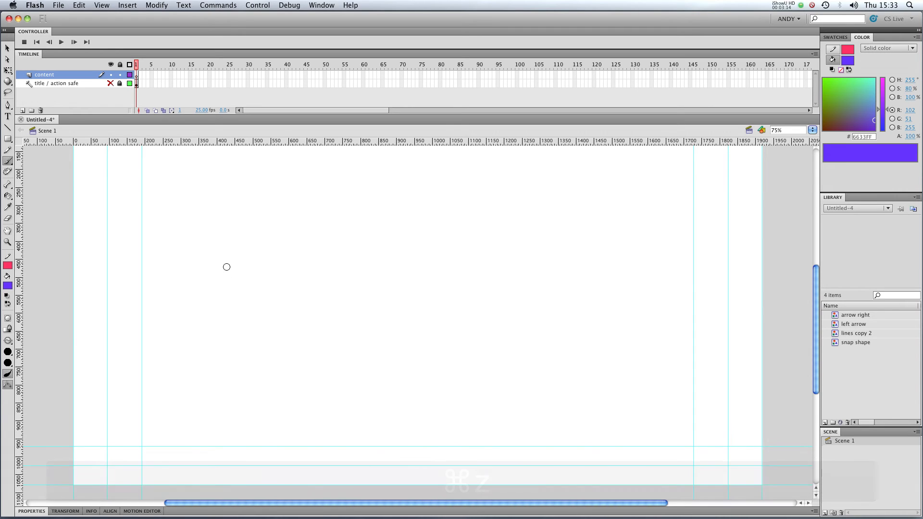
click(8, 352)
click(29, 346)
mouse_move(211, 301)
mouse_down()
mouse_move(336, 264)
mouse_move(554, 224)
mouse_up()
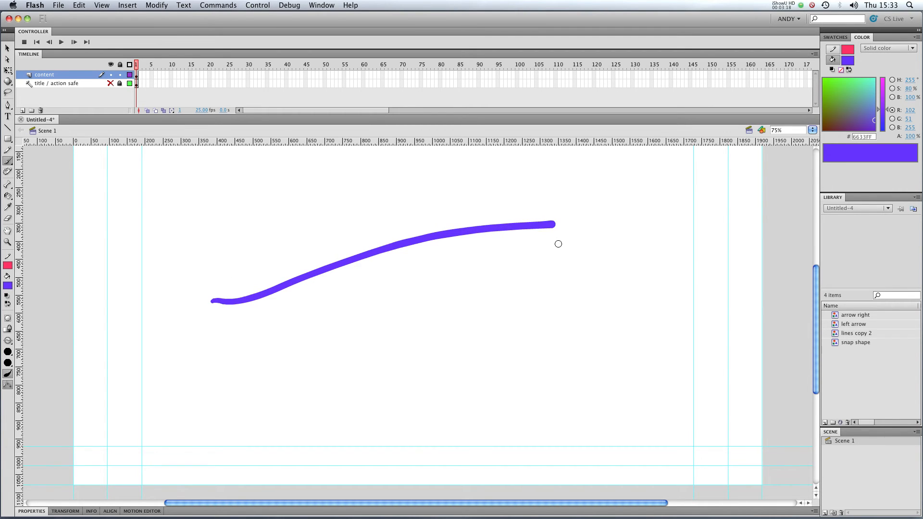
Display the brush stroke's outline anchor points and pull one on the lower edge near the middle down into a bulge
click(8, 58)
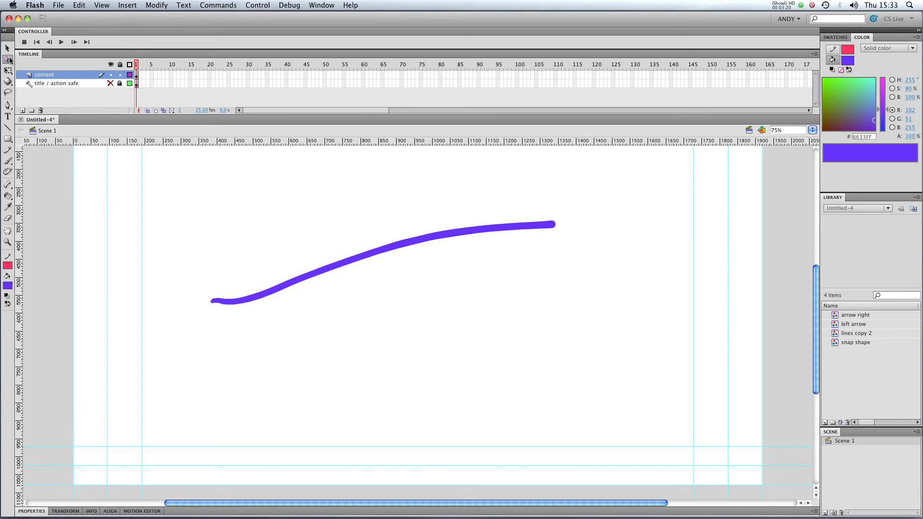
click(286, 291)
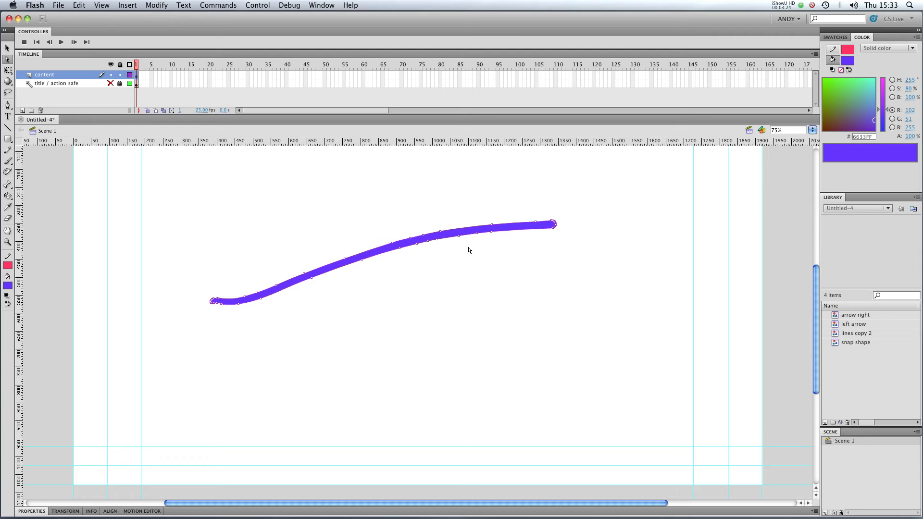
key(q)
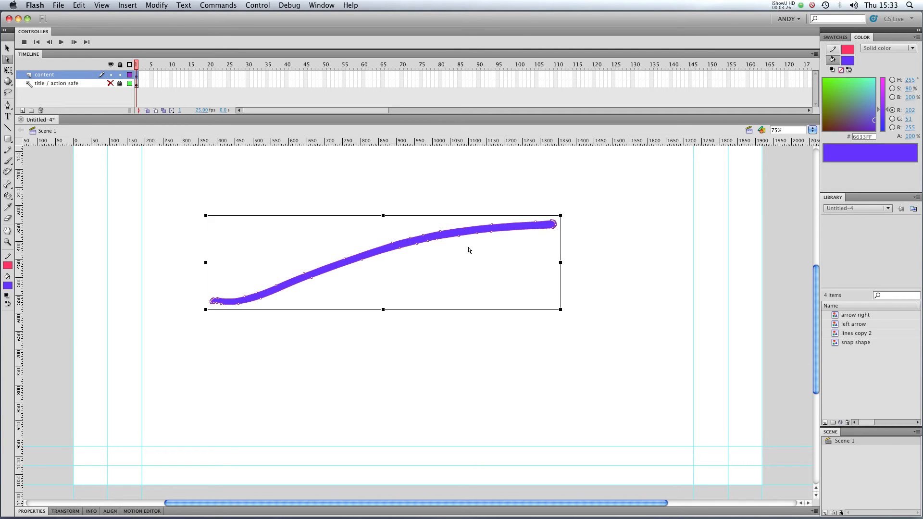
key(super+equal)
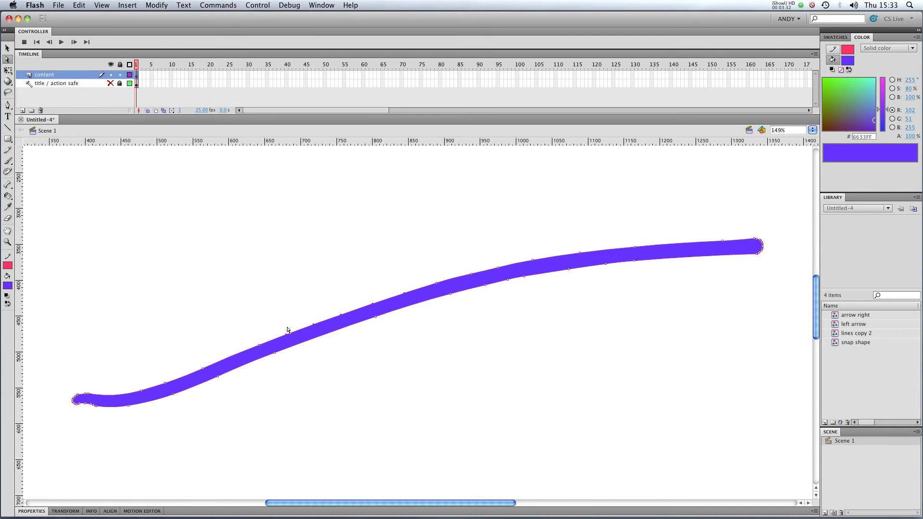
click(355, 253)
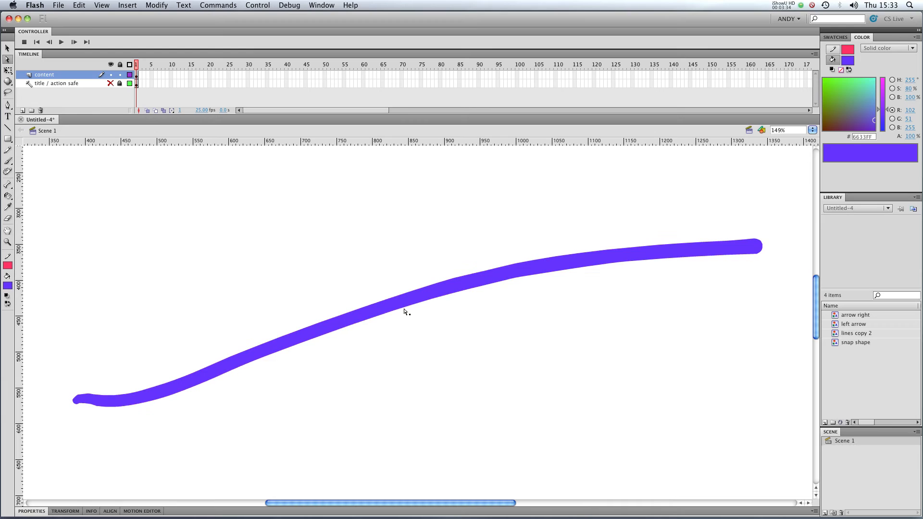
click(380, 316)
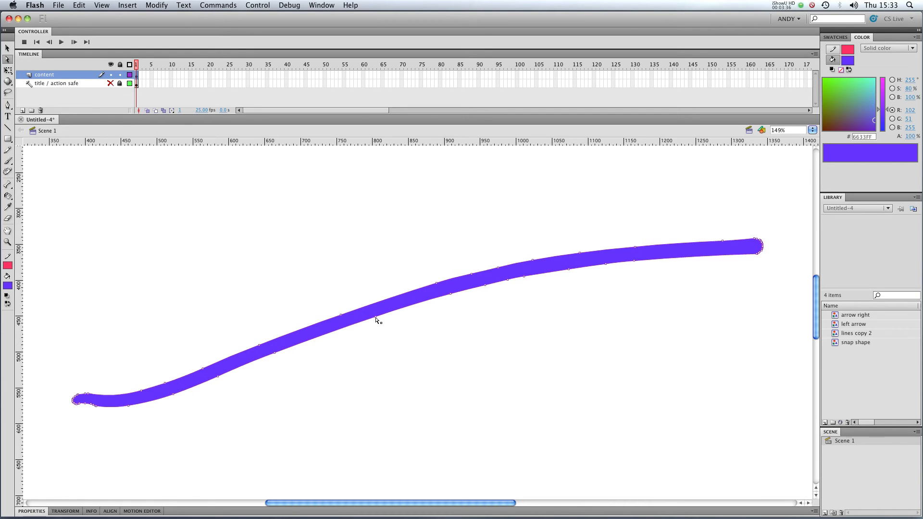
drag(377, 318, 395, 393)
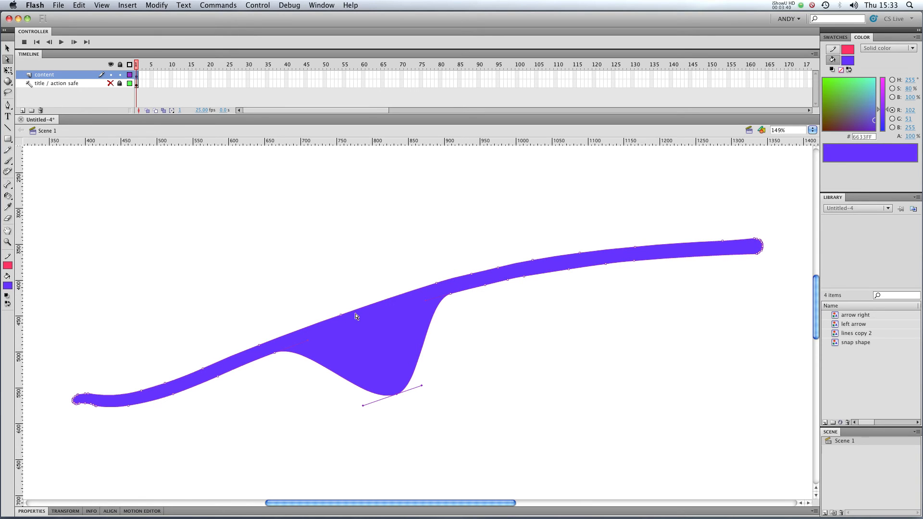
Pull an upper-edge anchor point near the middle up into a bulge, and shape a rounded lower-edge bulge farther right using its Bezier handles
drag(341, 318, 322, 233)
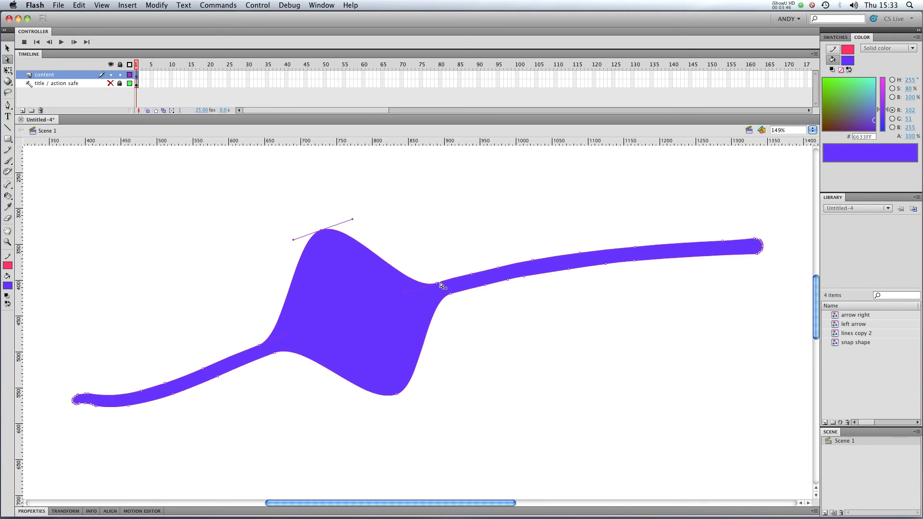
click(536, 286)
click(576, 269)
mouse_move(566, 268)
mouse_down()
mouse_move(576, 351)
mouse_move(487, 396)
mouse_up()
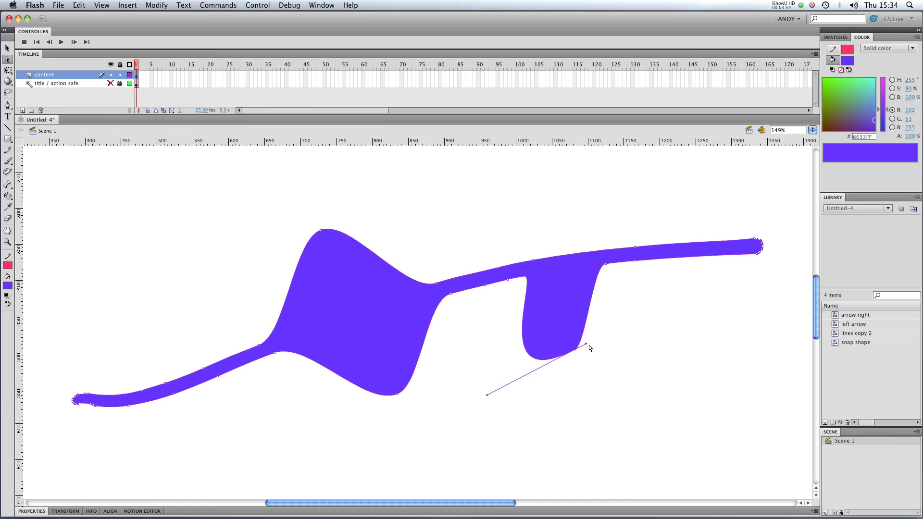
drag(587, 345, 703, 333)
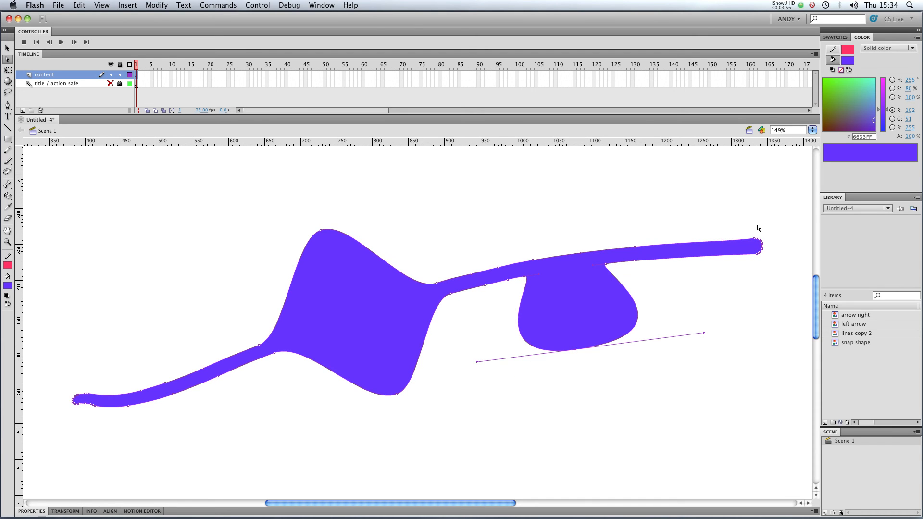
Raise an anchor point on the upper edge near the stroke's right end into a dome and adjust its Bezier handles
click(635, 249)
drag(636, 249, 565, 198)
drag(654, 195, 689, 185)
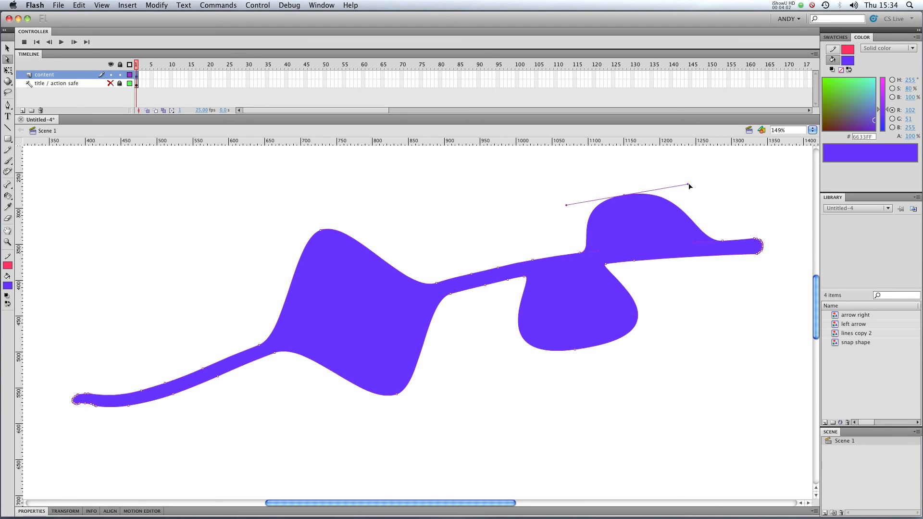
Pull an upper-edge anchor point near the stroke's left end upward into a narrow bulge and deselect the shape
click(149, 405)
click(143, 394)
drag(141, 388, 200, 323)
click(471, 450)
key(super+minus)
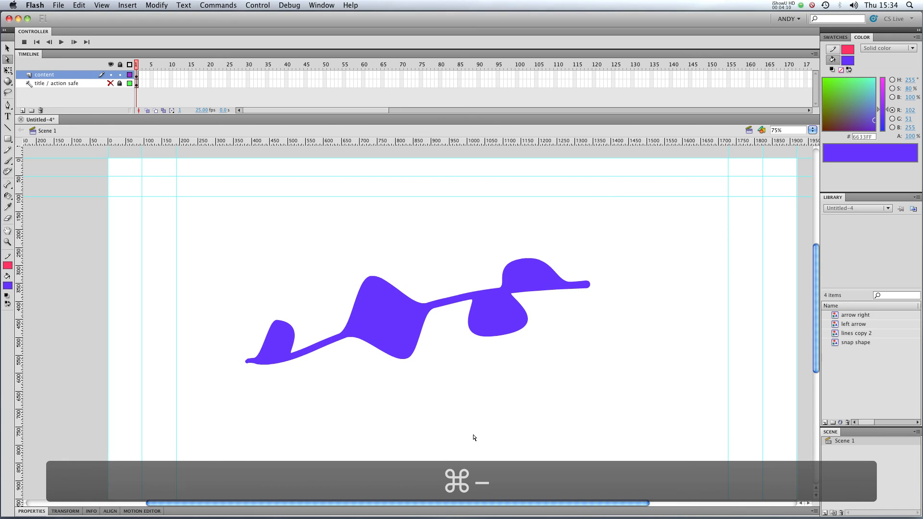
Add a pink outline around the purple shape with the Ink Bottle tool and set its stroke thickness to 8.72
click(8, 196)
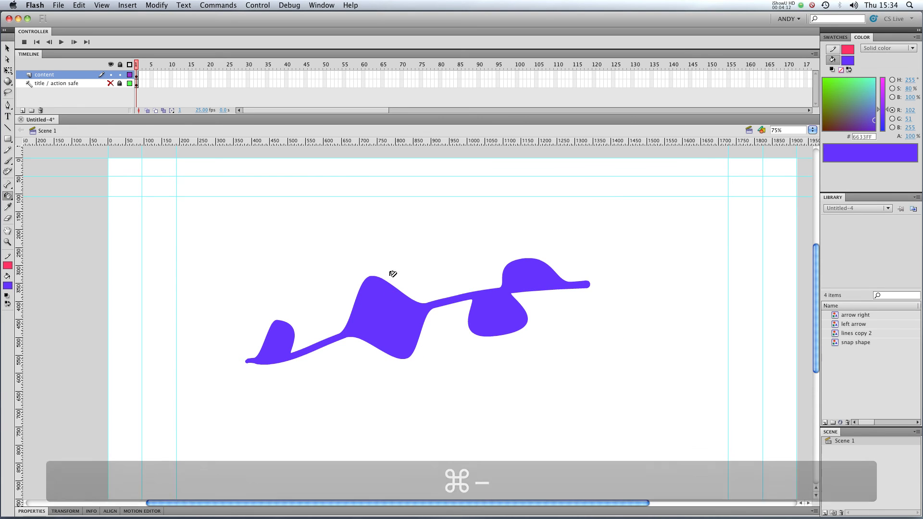
click(405, 296)
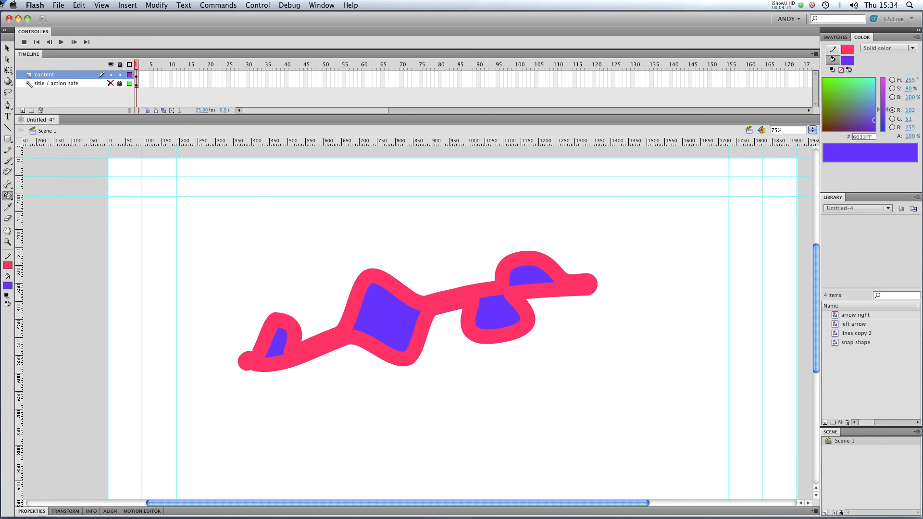
click(7, 48)
double_click(273, 325)
click(287, 513)
drag(199, 410, 84, 412)
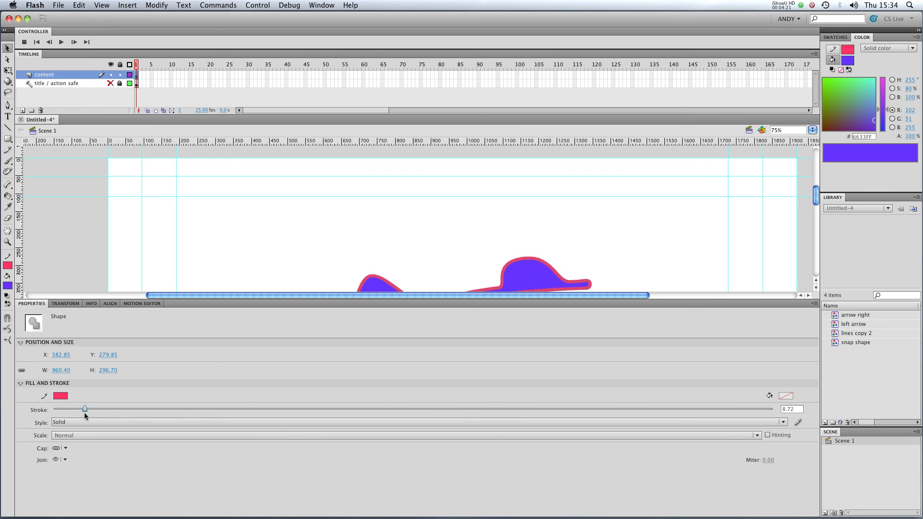
click(241, 302)
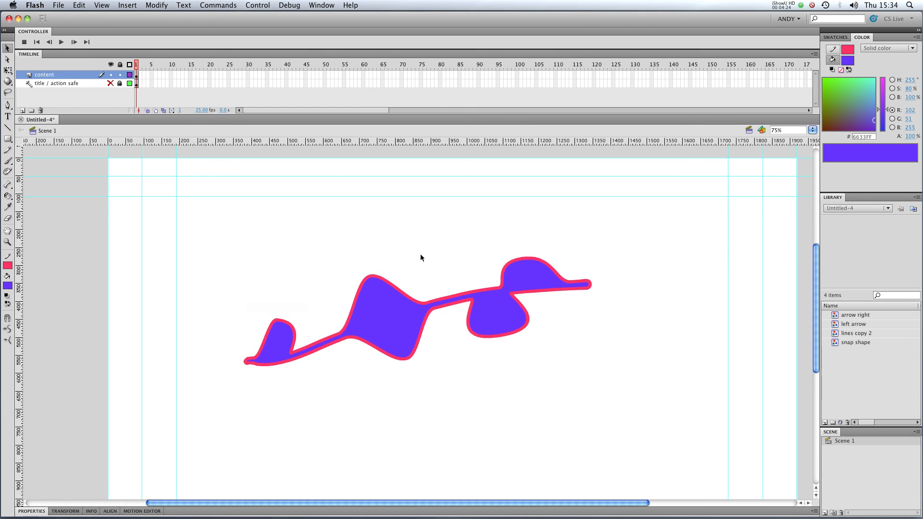
Delete the shape's purple fill and move the remaining pink outline slightly down and to the left
click(380, 339)
key(Delete)
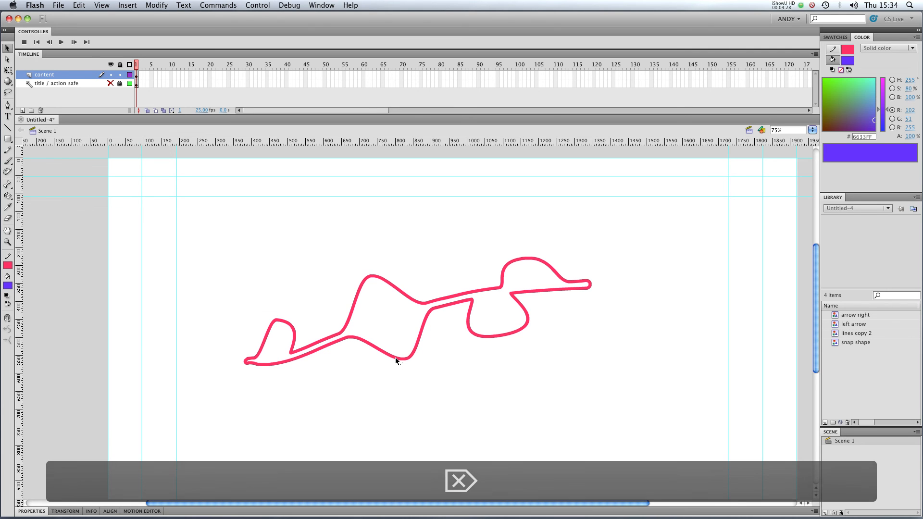
mouse_move(397, 360)
mouse_down()
mouse_move(308, 405)
mouse_move(401, 365)
mouse_up()
click(484, 432)
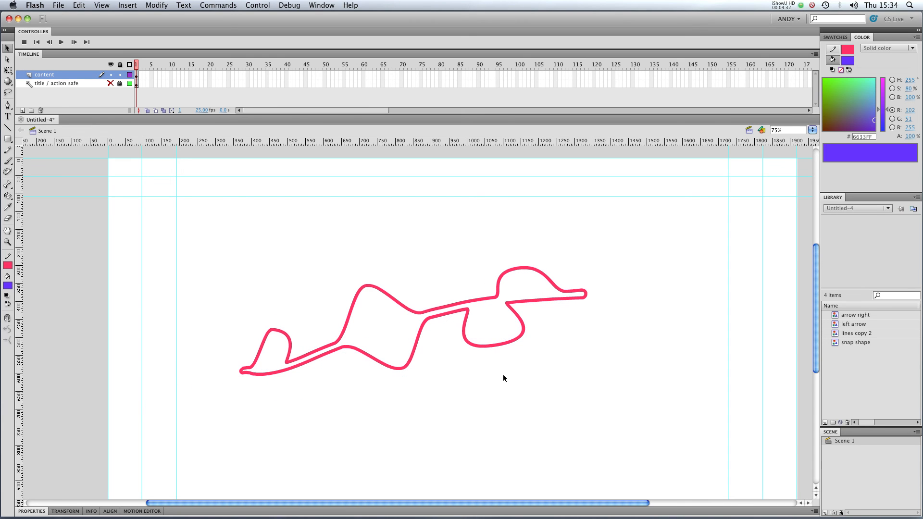